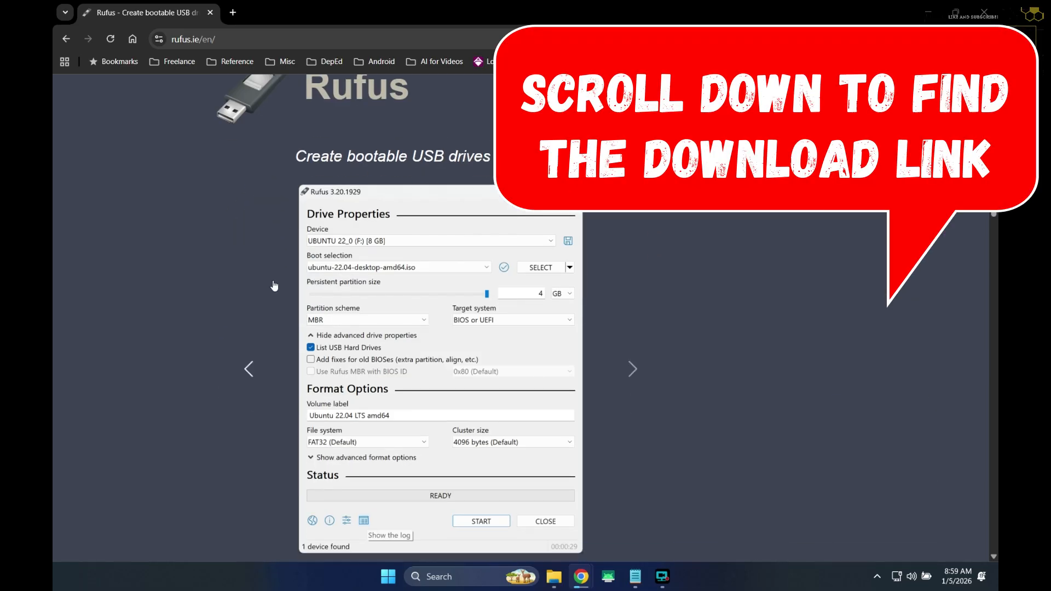
- Download the standard Windows x64 release rufus-4.11.exe and place its desktop icon apart from the folder icons
scroll(273, 285, down, 5)
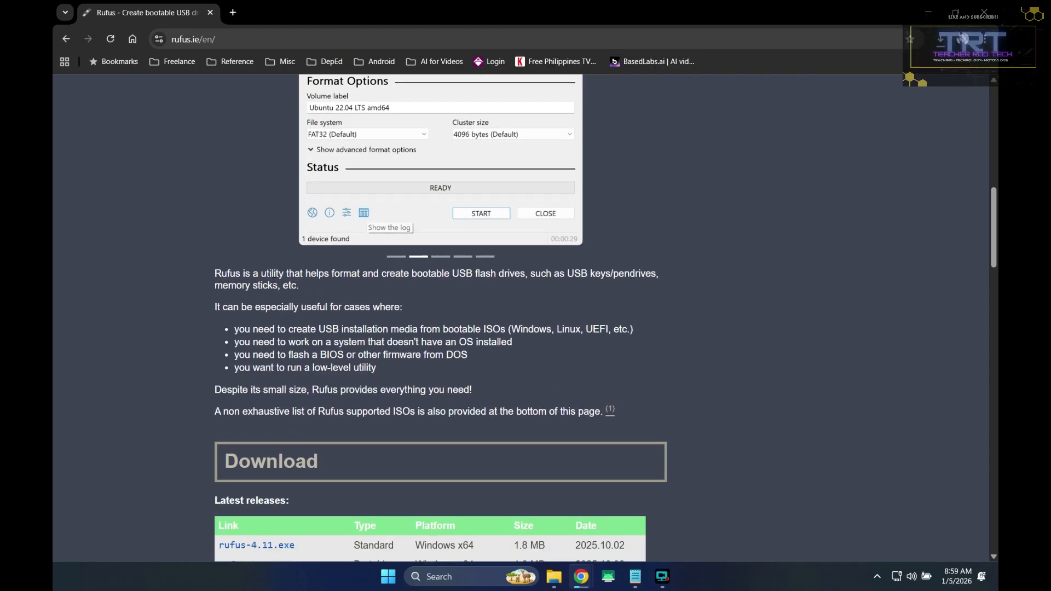
scroll(274, 281, down, 5)
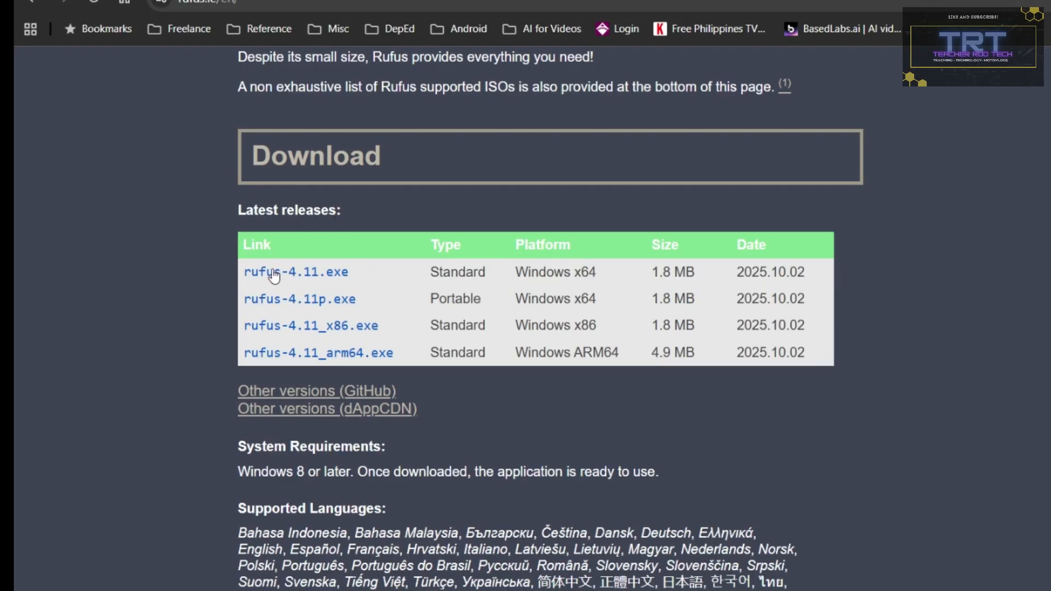
click(302, 280)
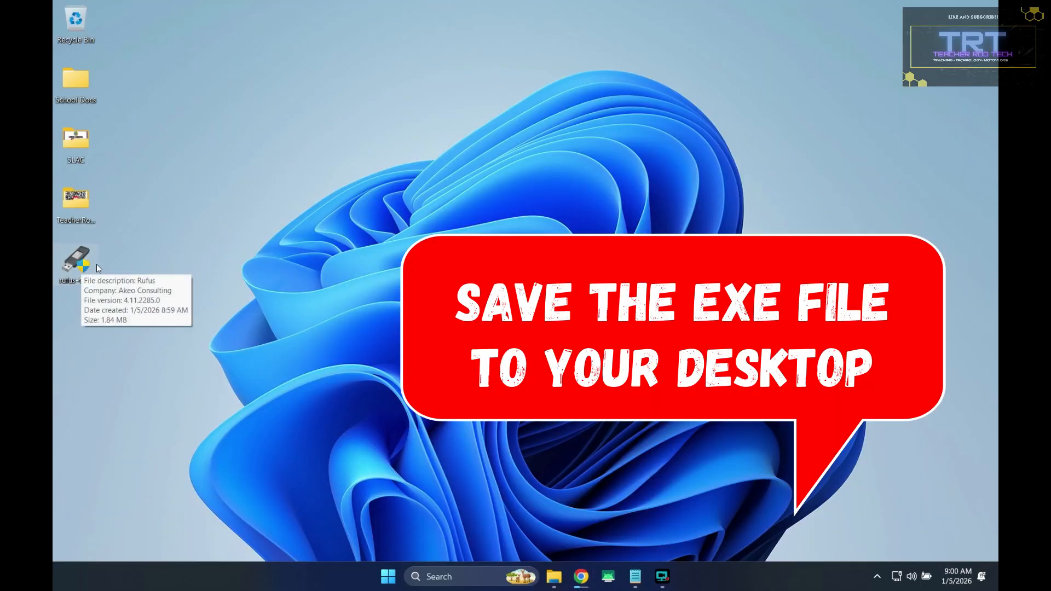
drag(74, 267, 311, 145)
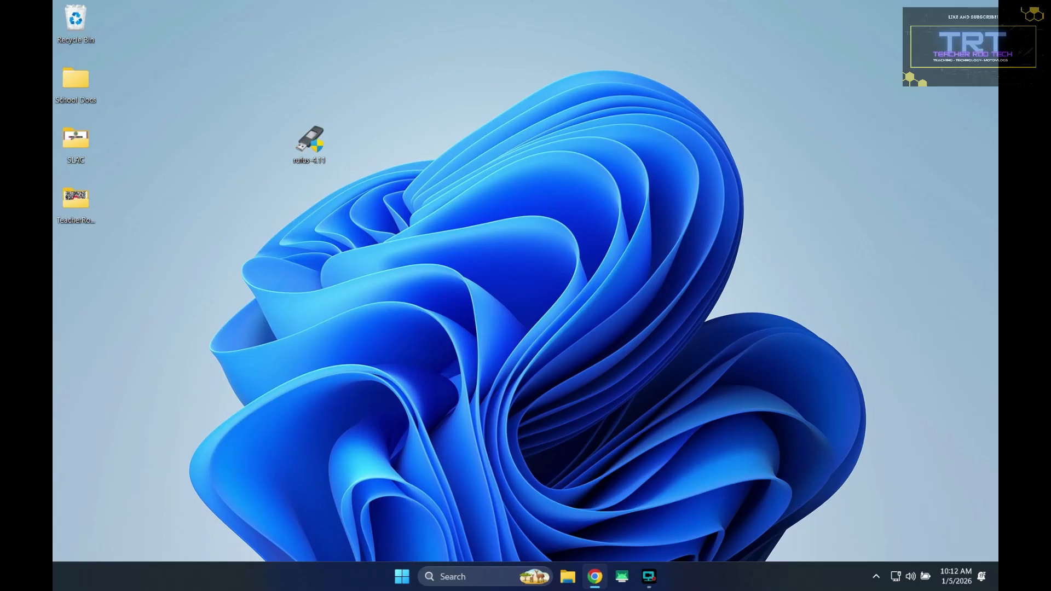
- Search the web in Chrome for "windows 11 iso download" and open Microsoft's official Download Windows 11 page
drag(821, 590, 600, 5)
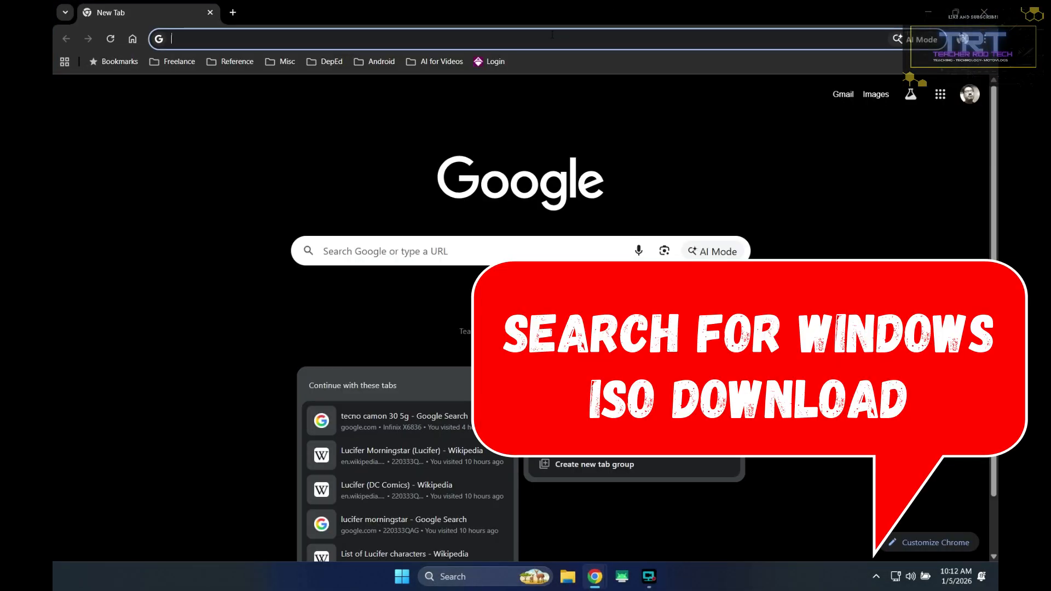
text(windows)
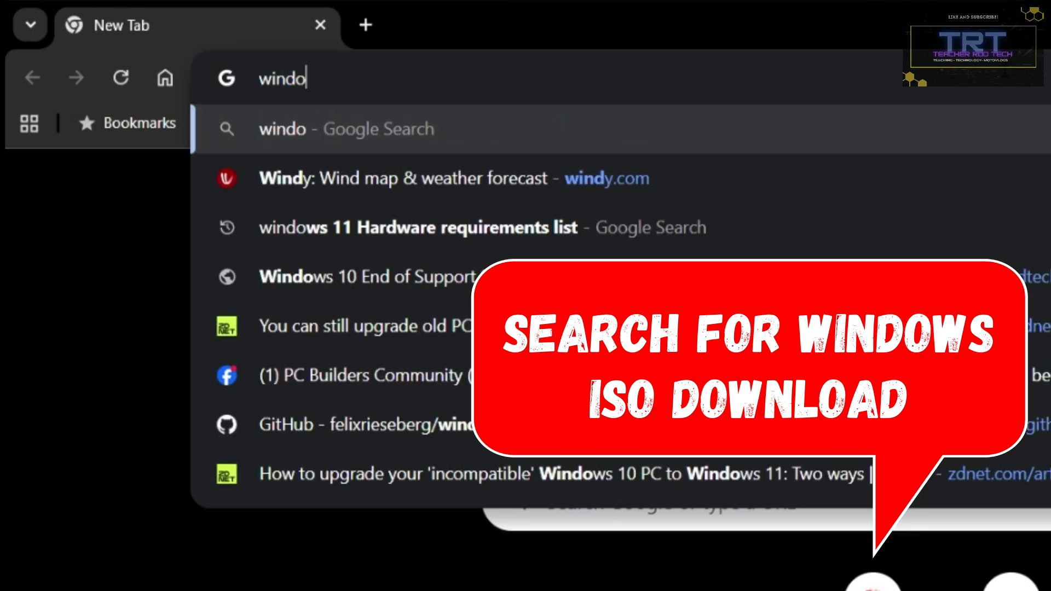
text( 11 )
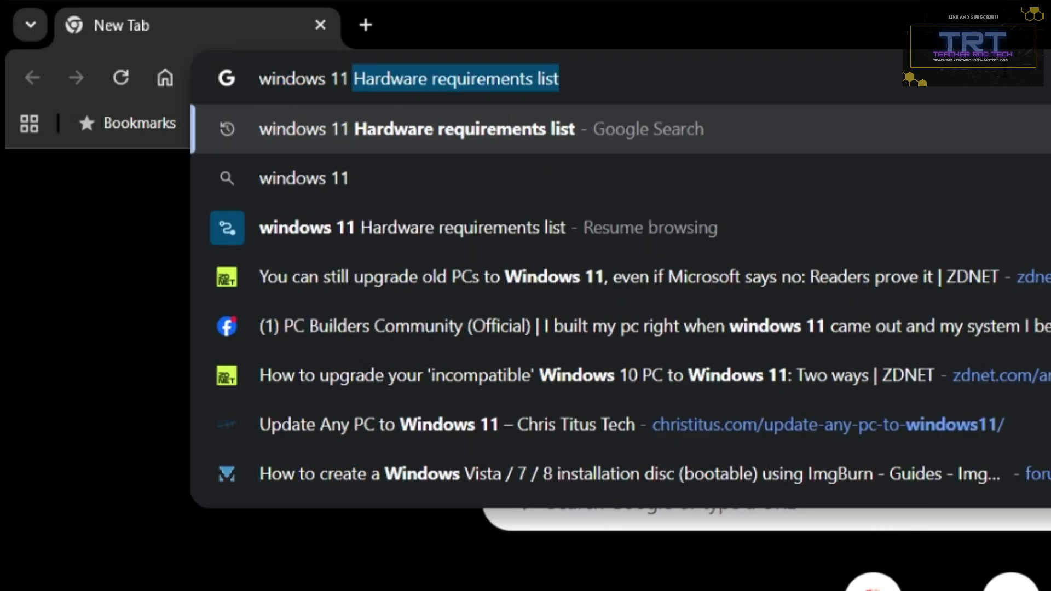
text(iso do)
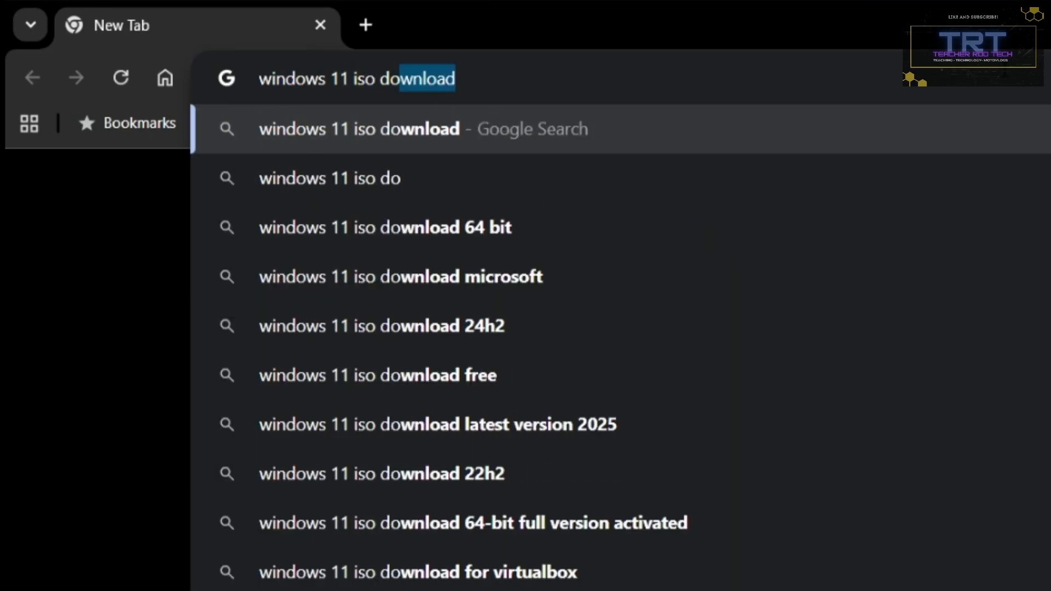
key(Return)
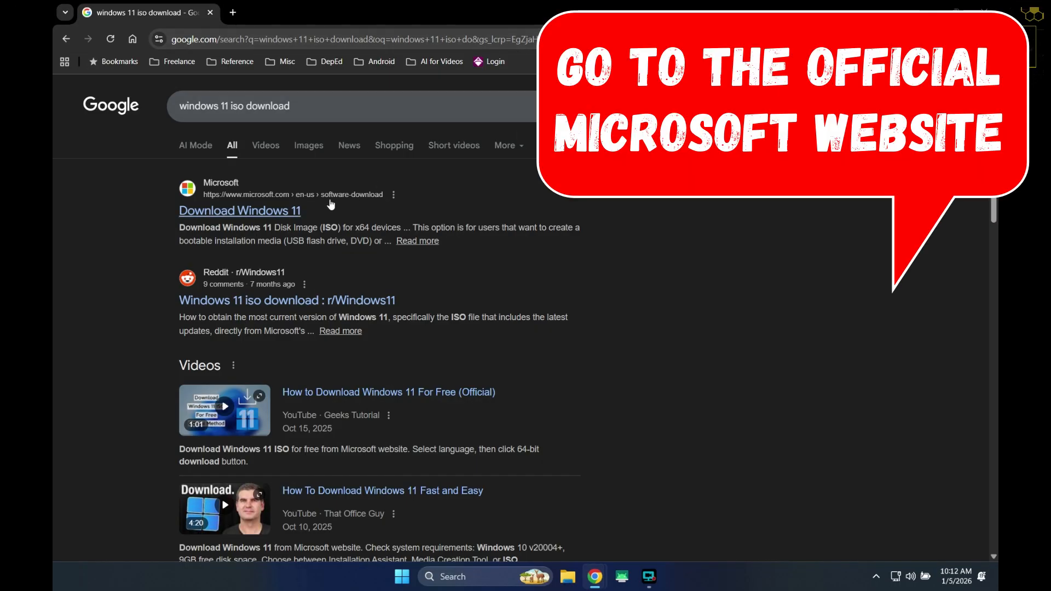
click(289, 213)
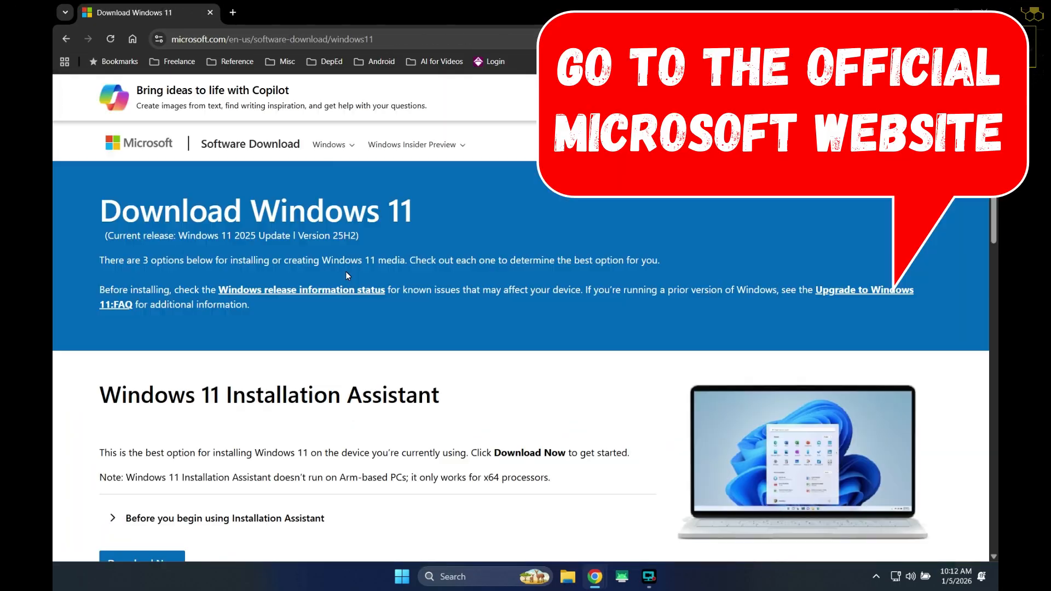
- Select and confirm Windows 11 (multi-edition ISO for x64 devices) in the disk image download section
scroll(346, 273, down, 6)
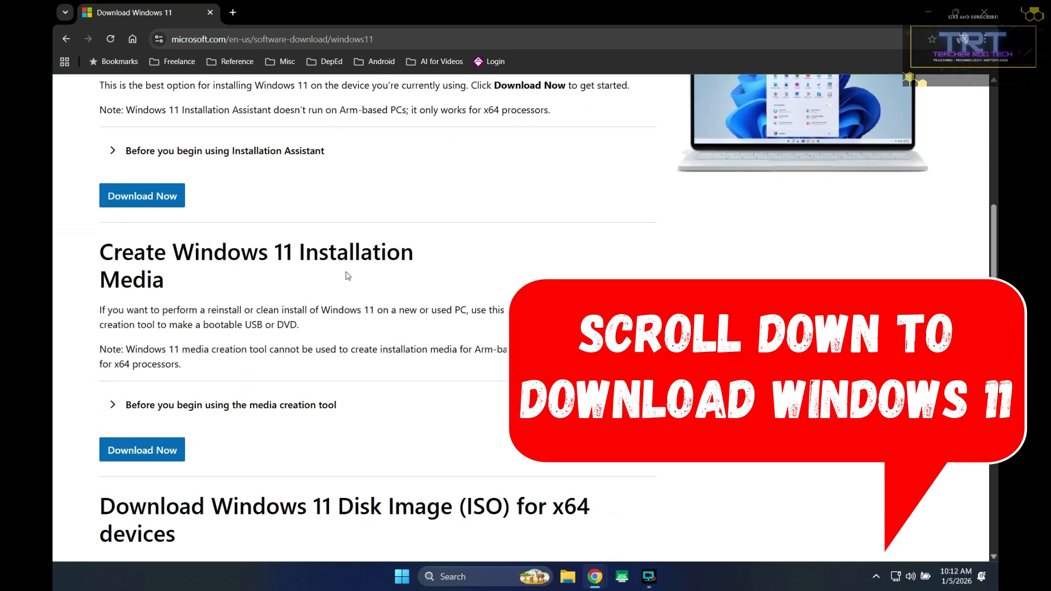
scroll(346, 275, down, 6)
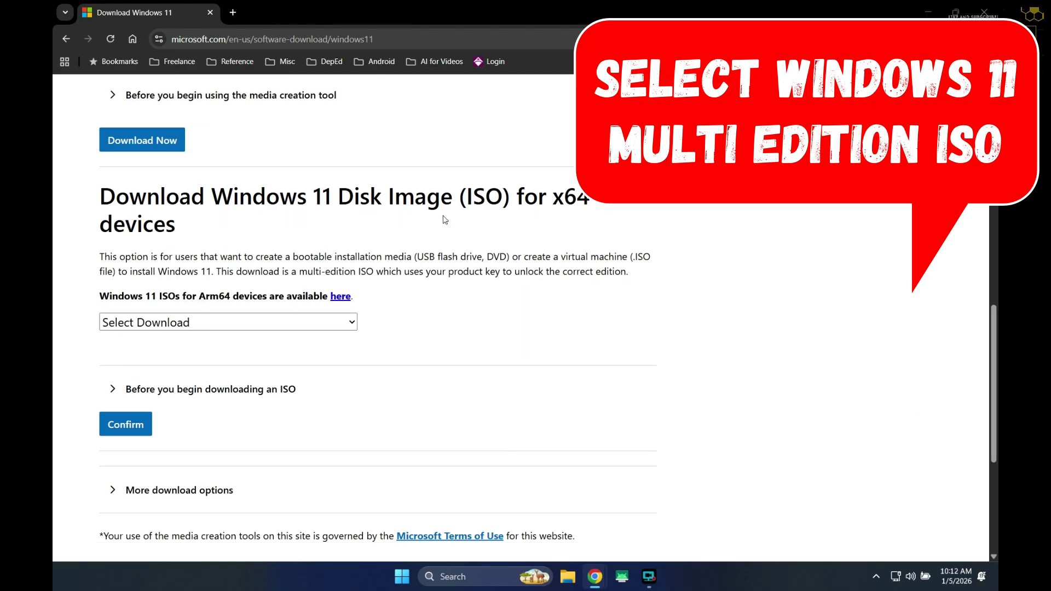
click(216, 322)
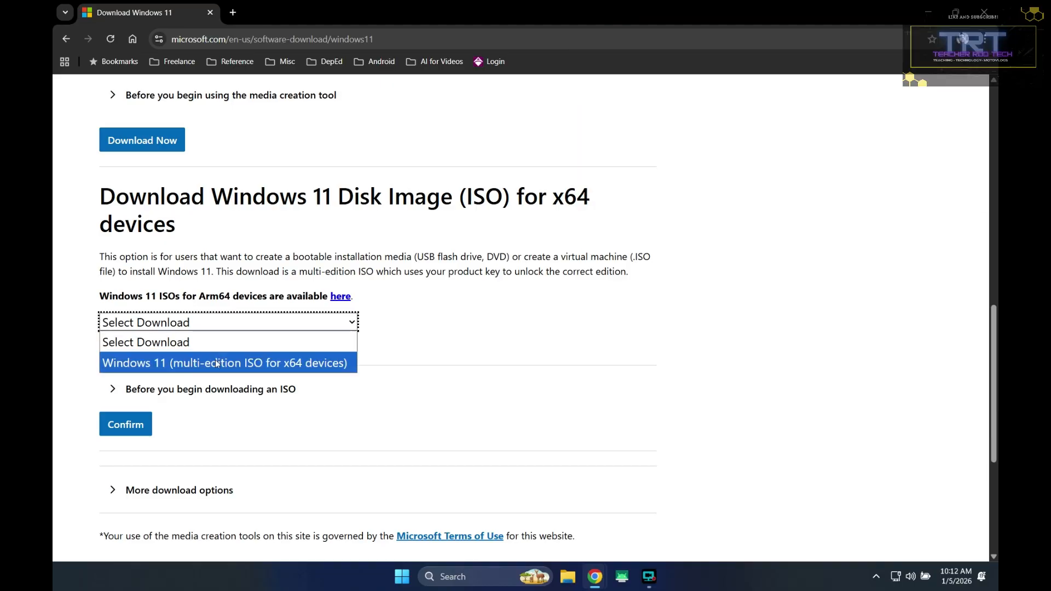
click(217, 363)
scroll(263, 331, down, 2)
click(123, 301)
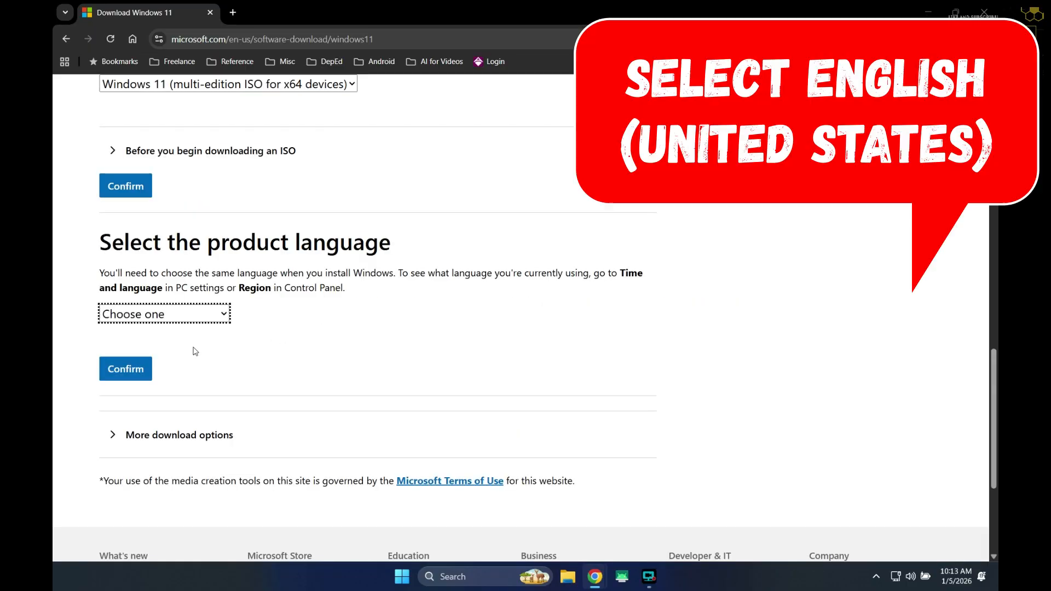
- Confirm English (United States) as the product language and start the 64-bit ISO download
click(152, 318)
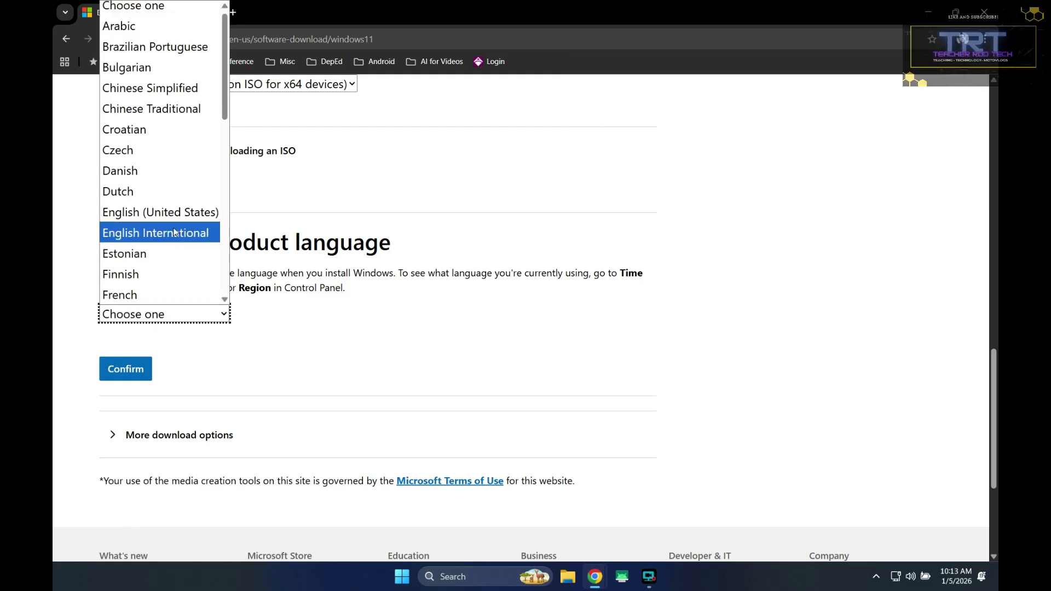
click(175, 212)
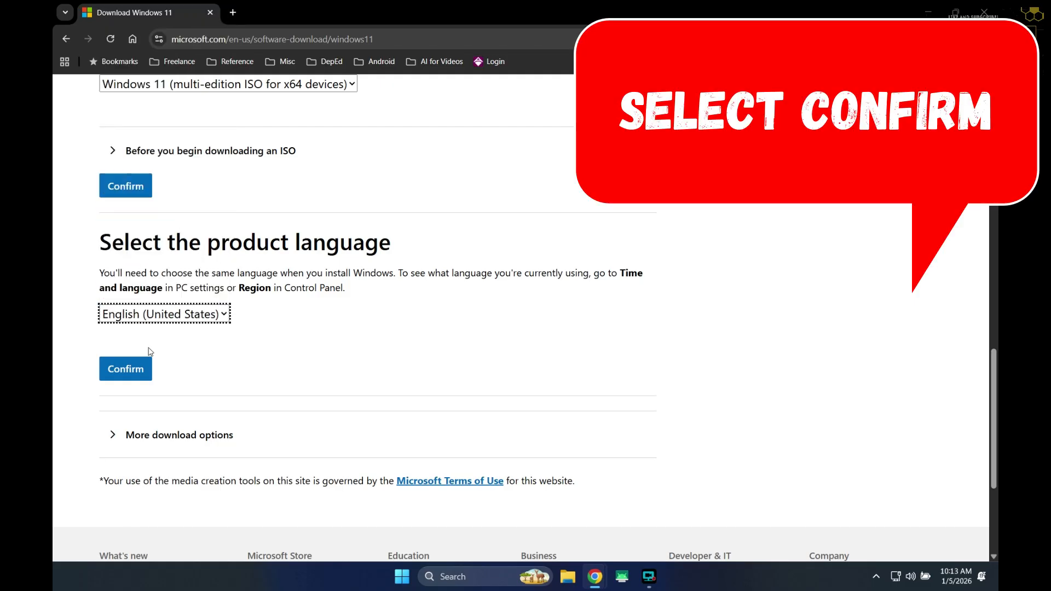
click(141, 368)
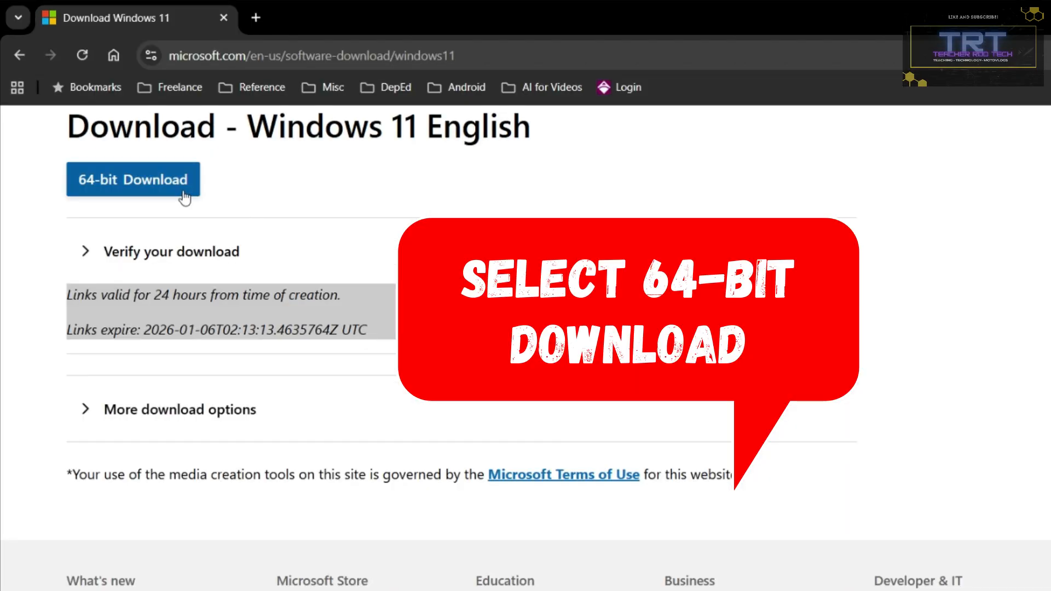
click(143, 198)
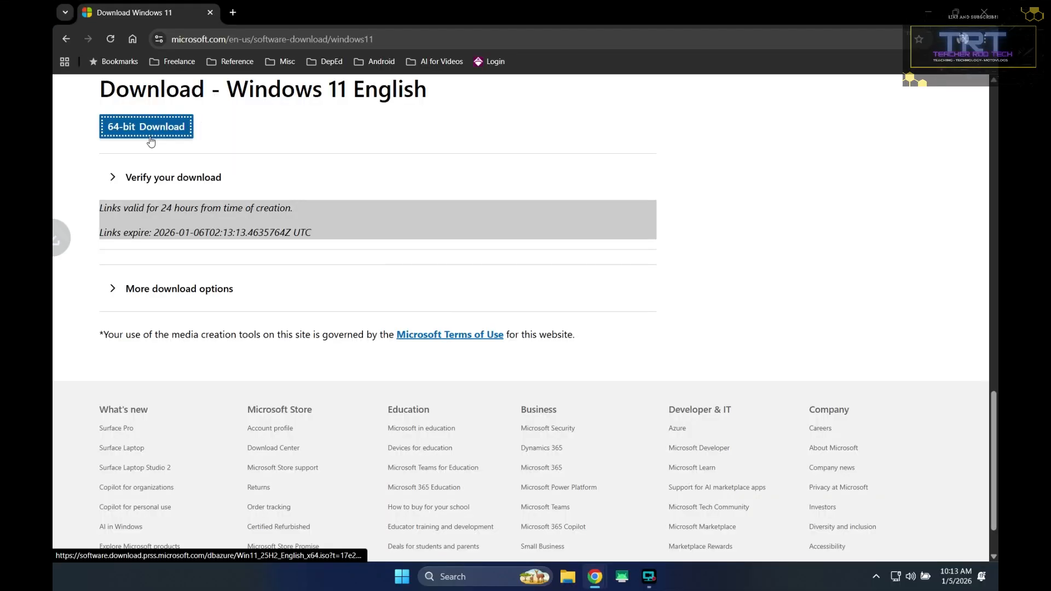
click(940, 41)
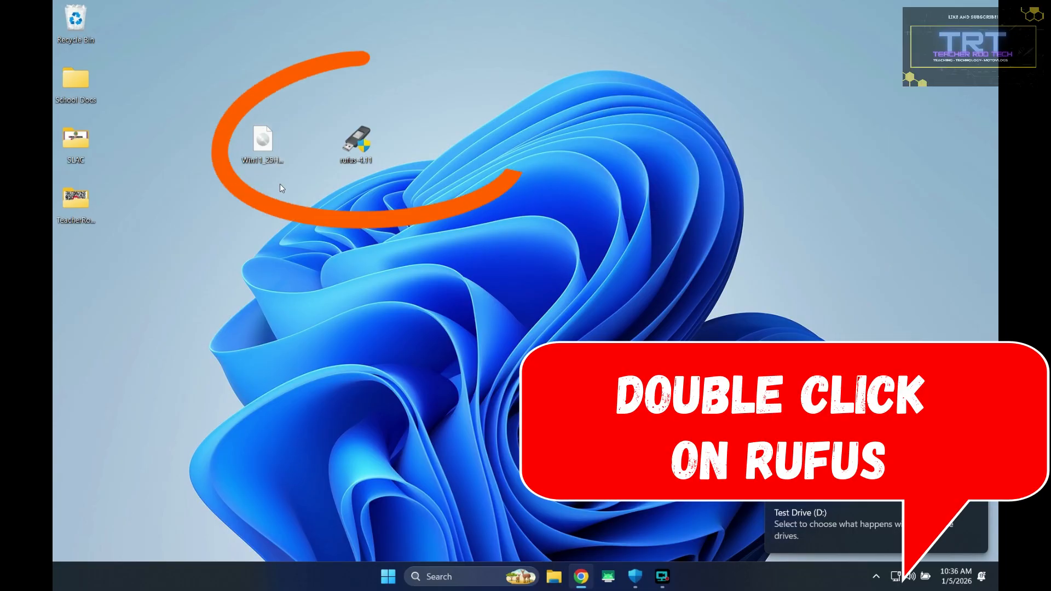
- Switch to Rufus 4.11 and load Win11_25H2_English_x64.iso as the boot selection
double_click(357, 143)
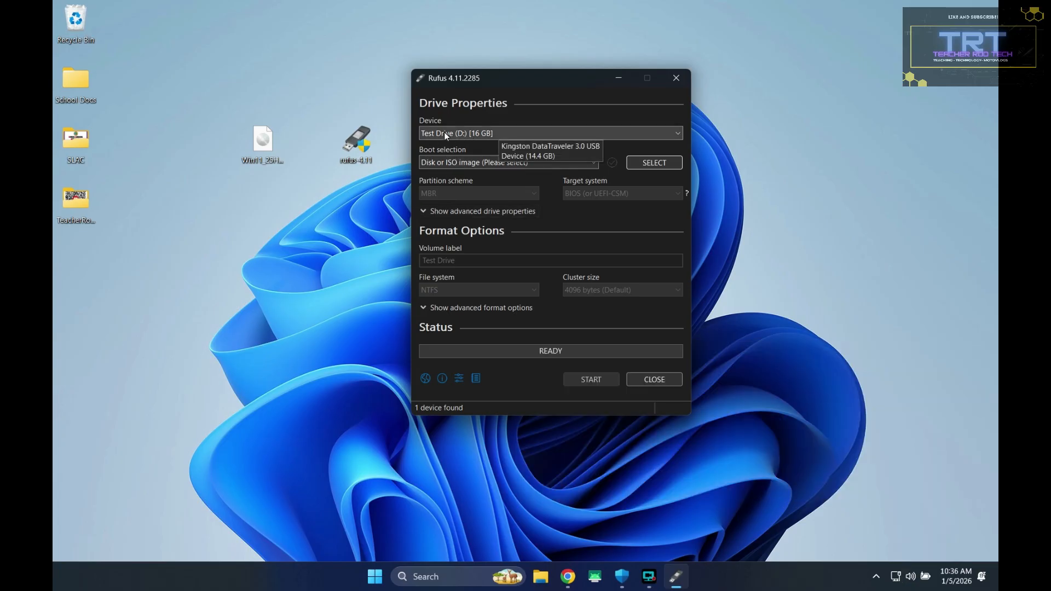
click(654, 162)
double_click(768, 193)
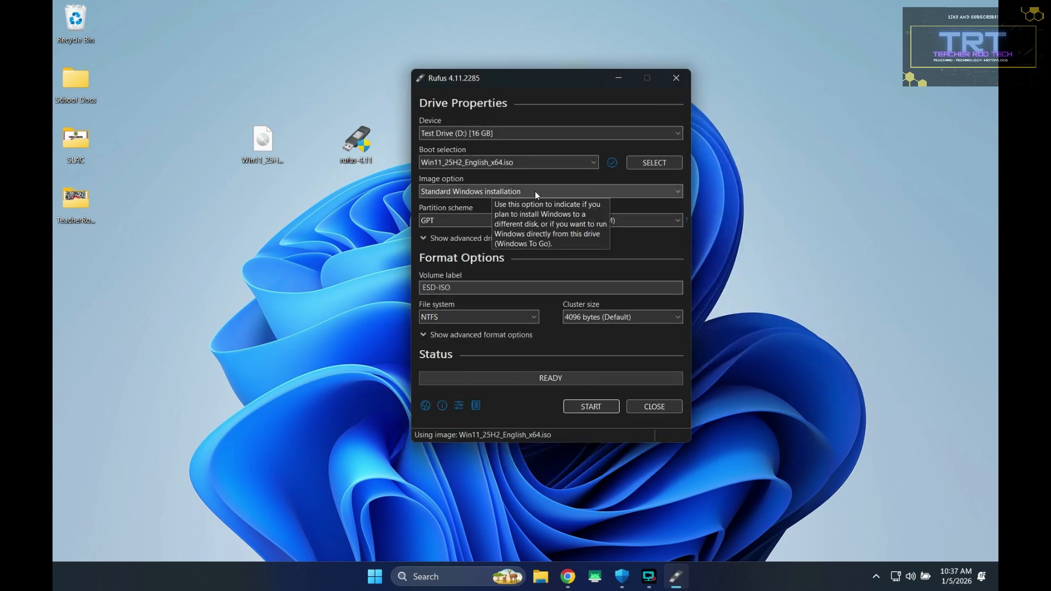
- Set the partition scheme to GPT and start creating the bootable drive
click(451, 219)
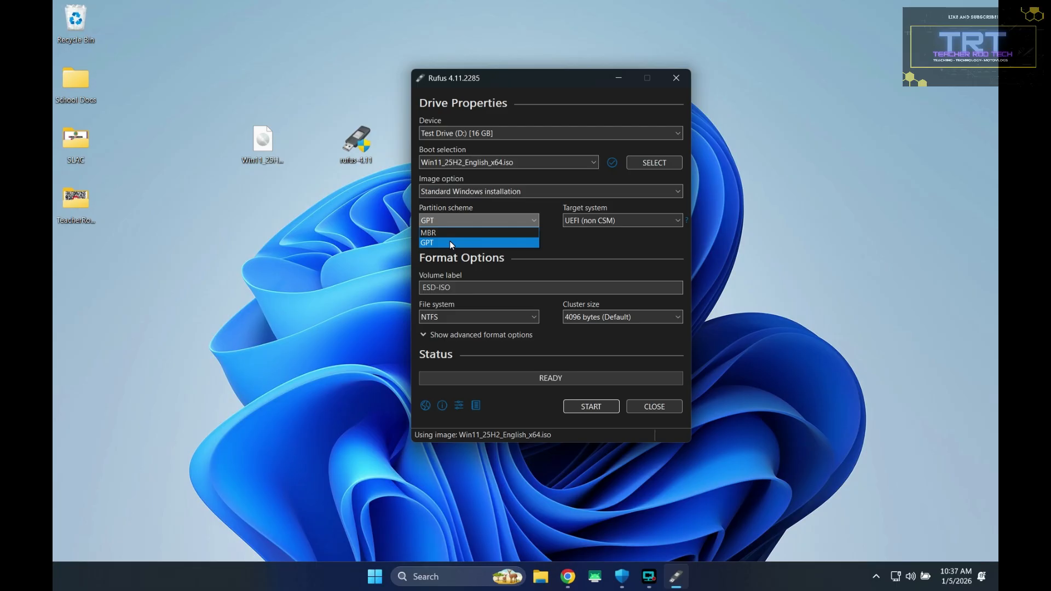
click(448, 242)
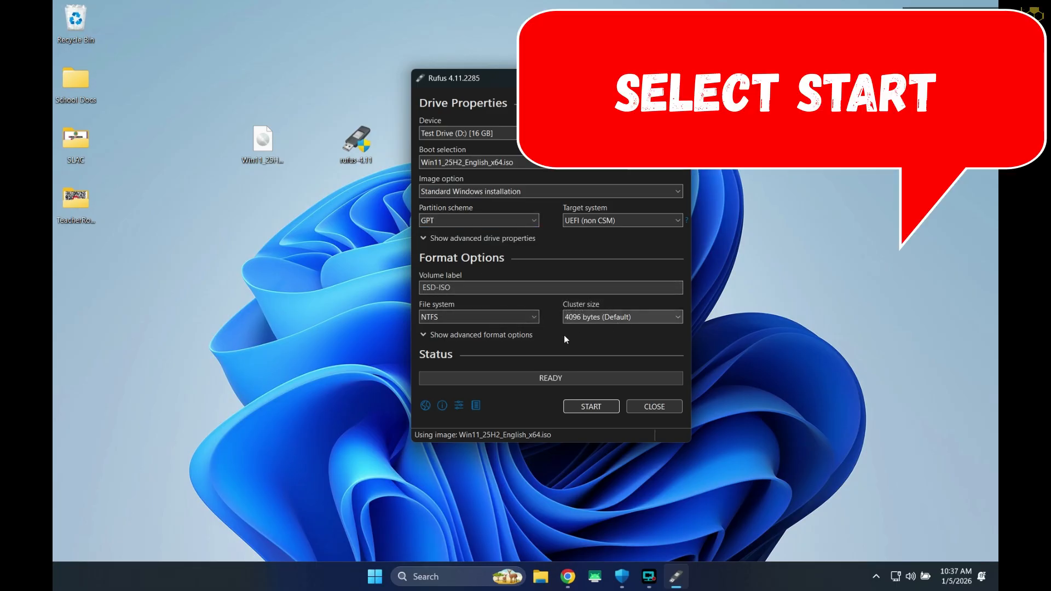
click(567, 406)
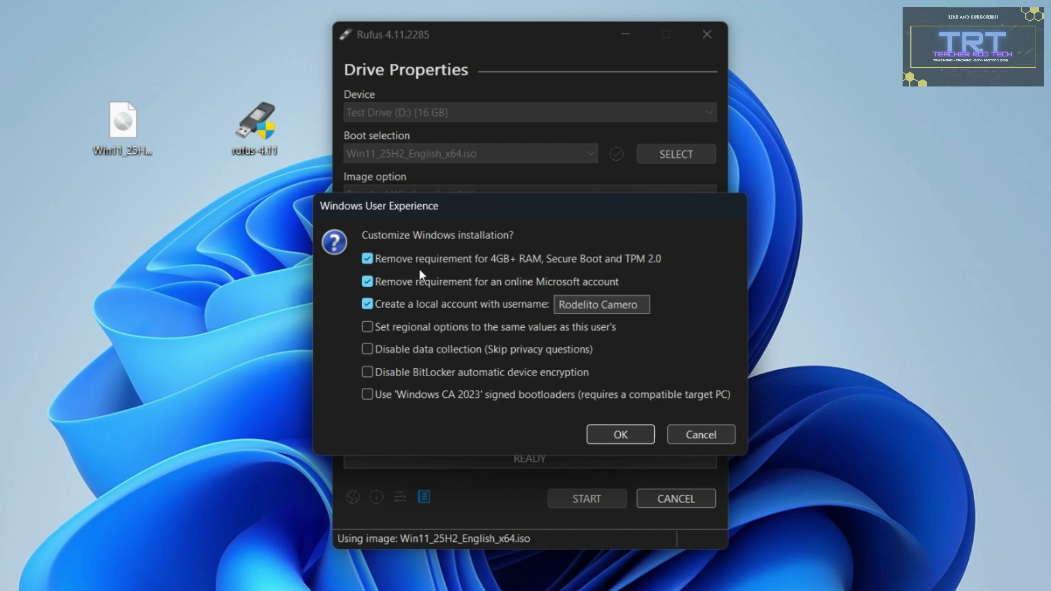
- Remove the requirement for 4GB+ RAM, Secure Boot and TPM 2.0, and set the local account username to TeacherRodTech
click(367, 260)
drag(640, 305, 529, 315)
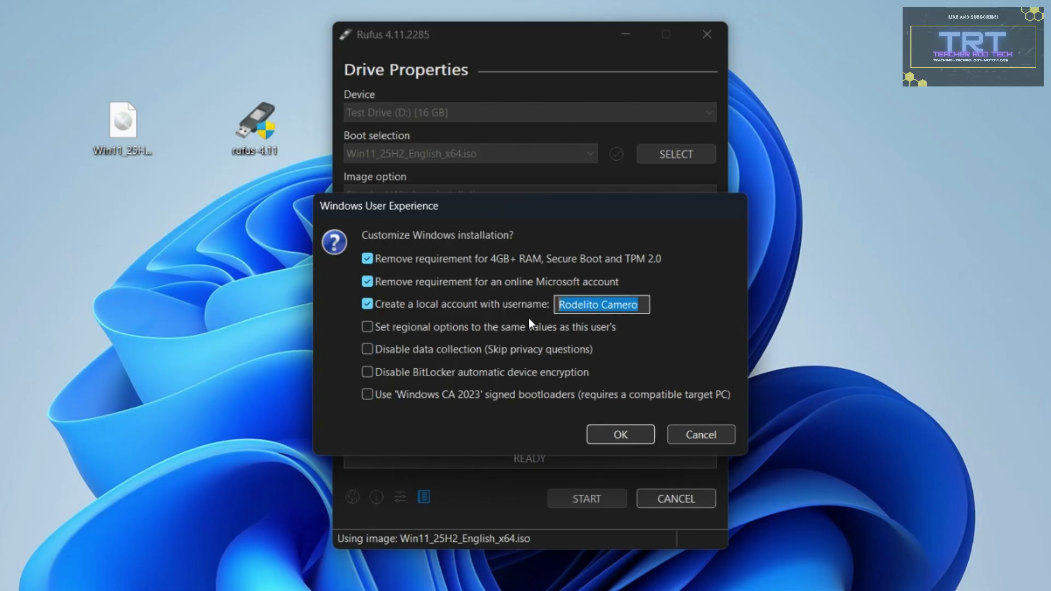
text(TeacherRodTech)
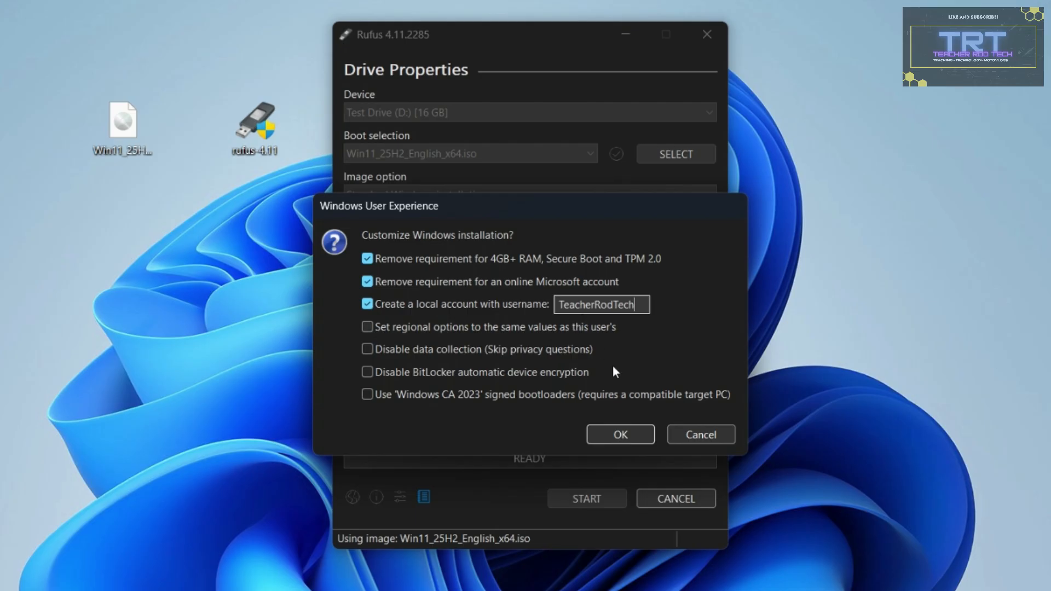
- Accept the installation options and the erasure of the 16 GB flash drive, and close Rufus once writing finishes
click(621, 434)
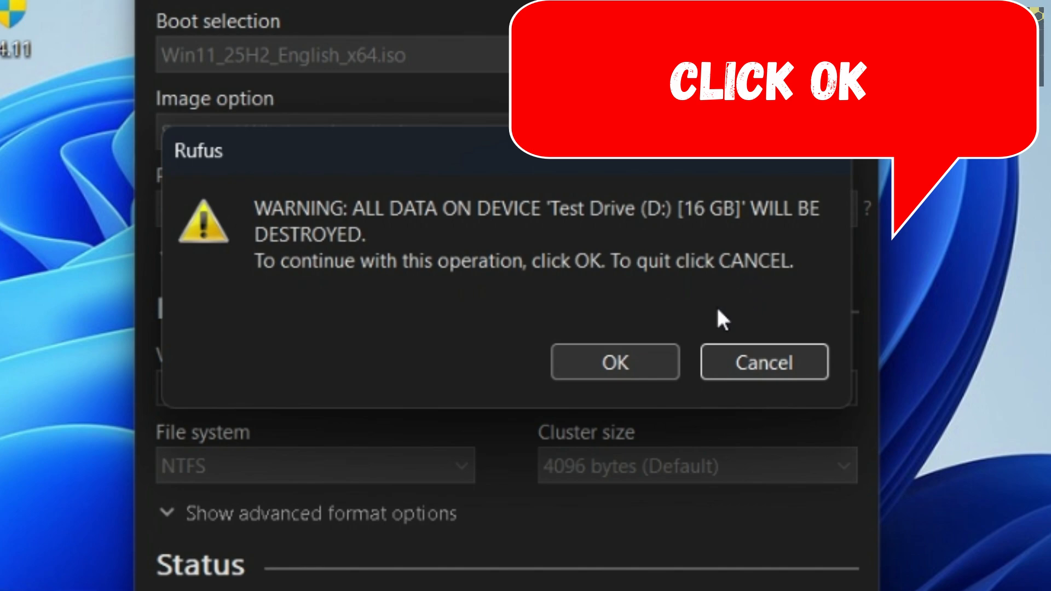
click(644, 372)
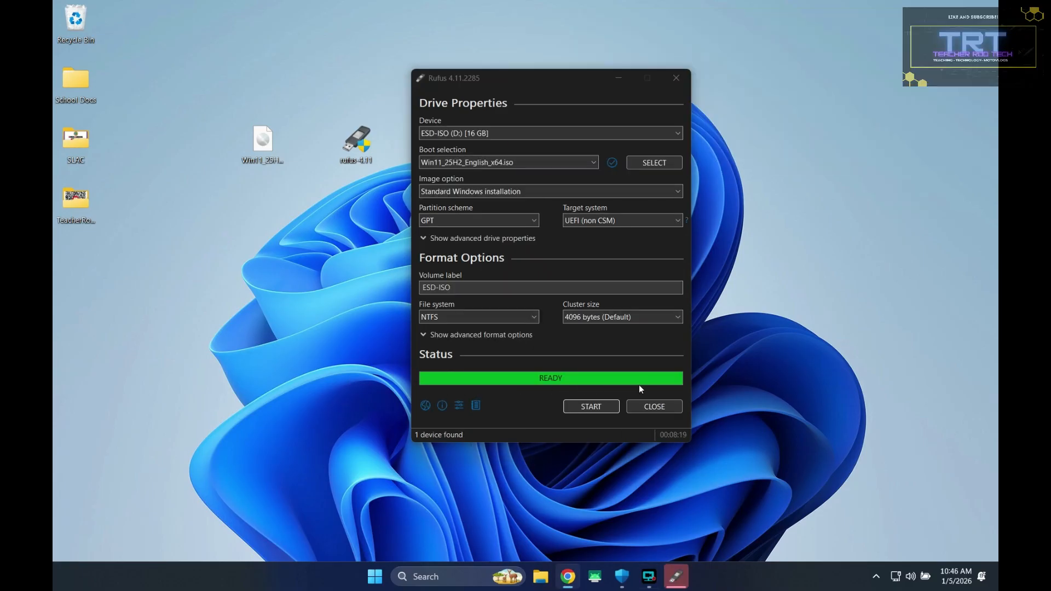
click(652, 405)
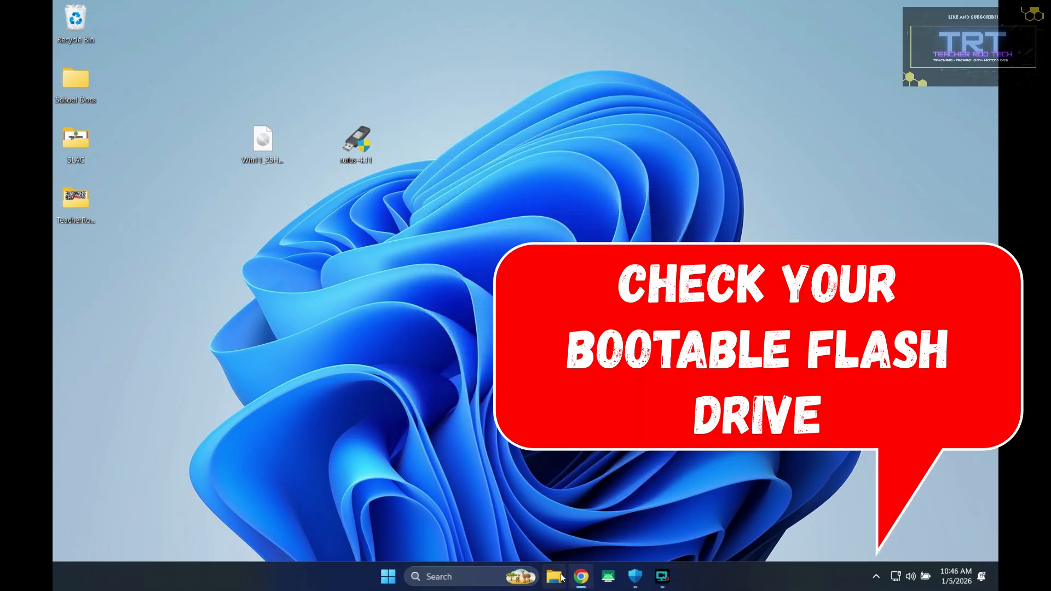
- Open the ESD-ISO (D:) drive in File Explorer and check the Windows installation files on it
click(554, 577)
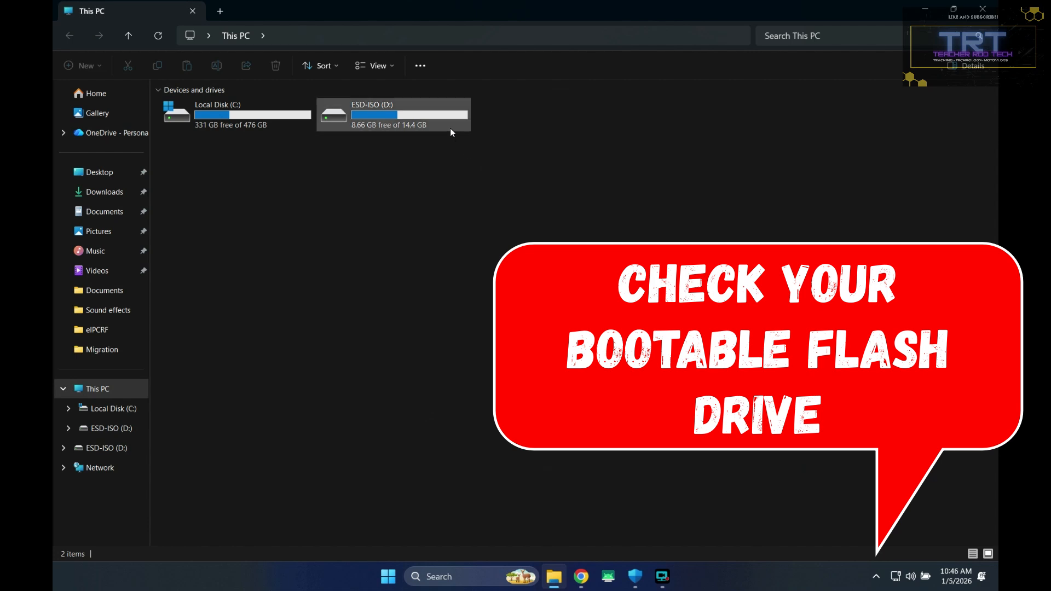
double_click(441, 128)
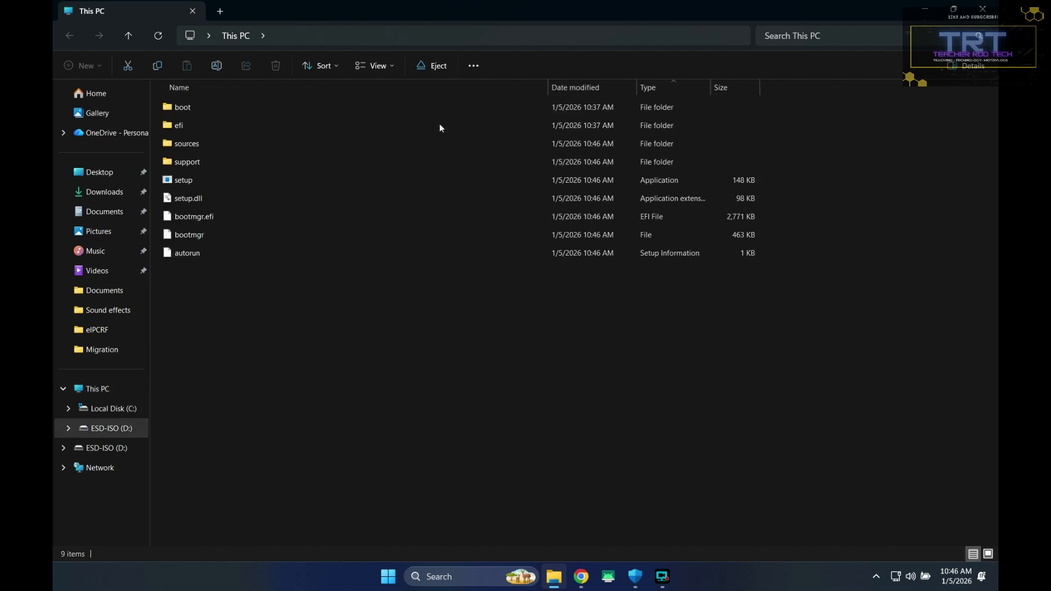
drag(415, 332, 242, 98)
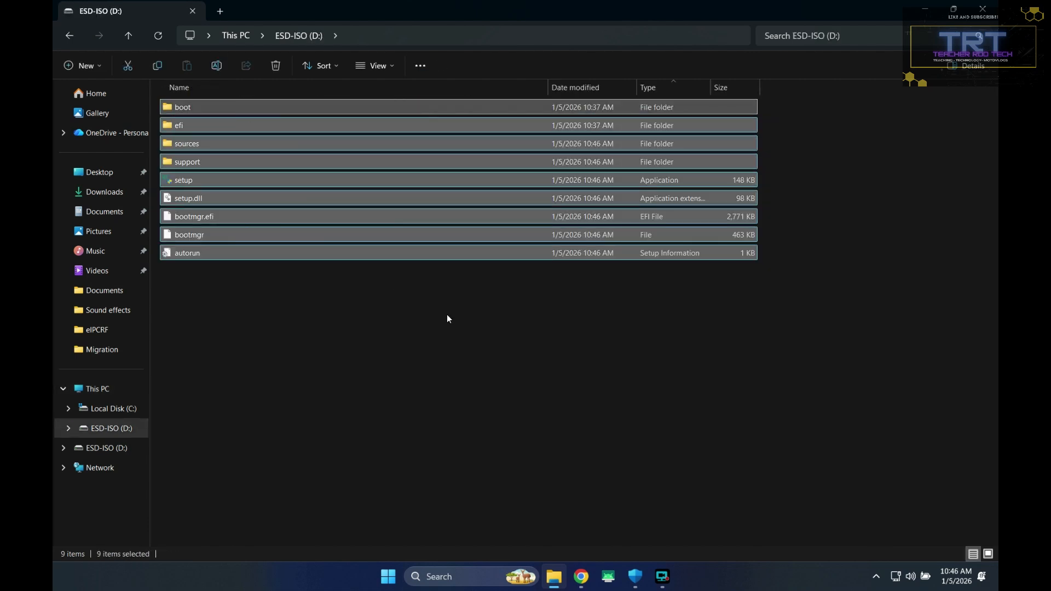
click(447, 314)
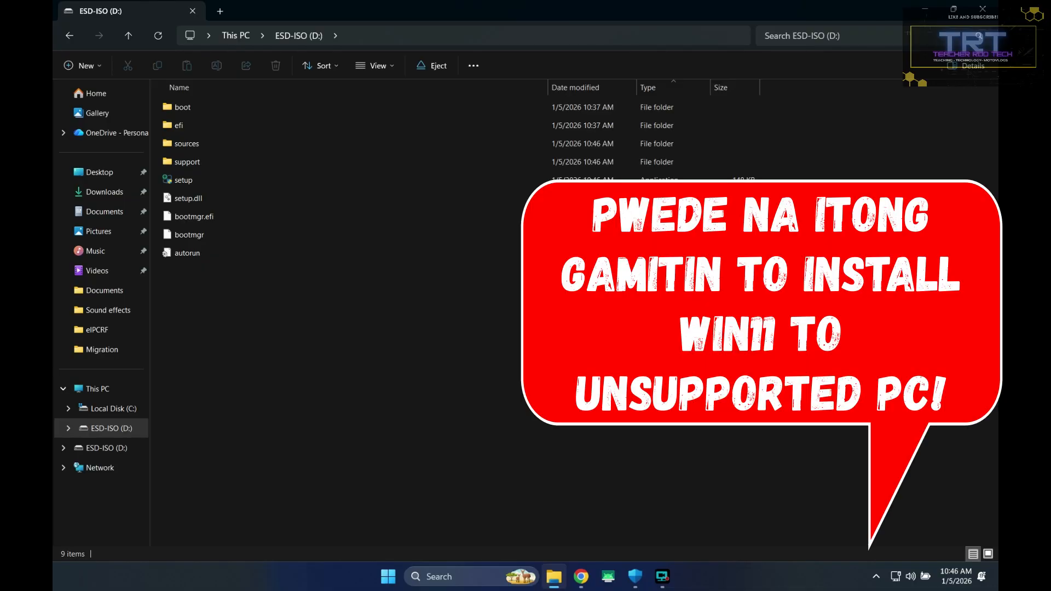